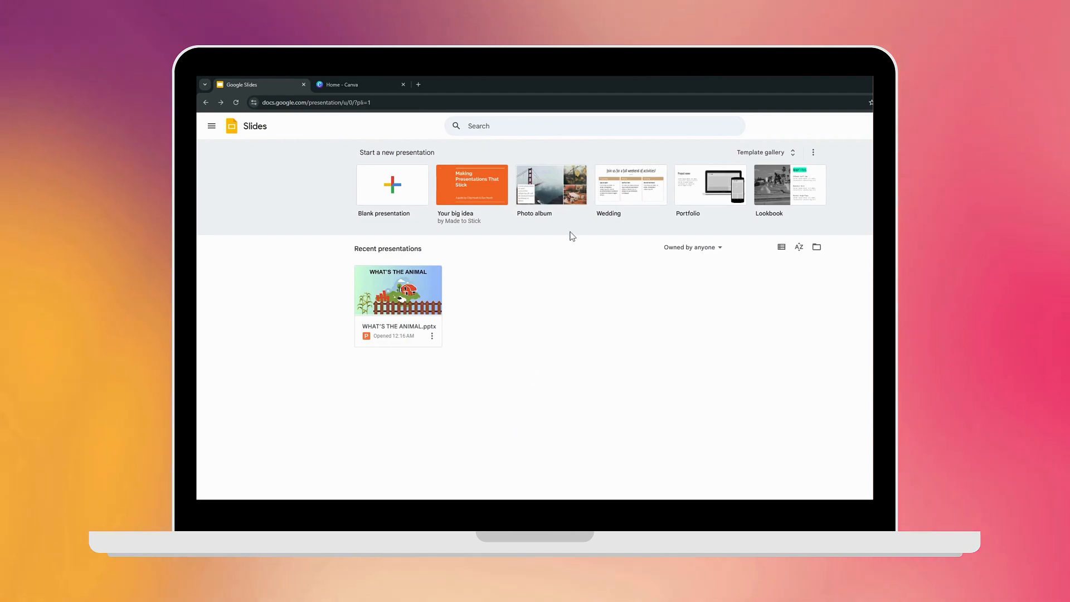
# Step: Open the WHAT'S THE ANIMAL presentation and view the slide transition types offered for slide 2
pyautogui.click(409, 294)
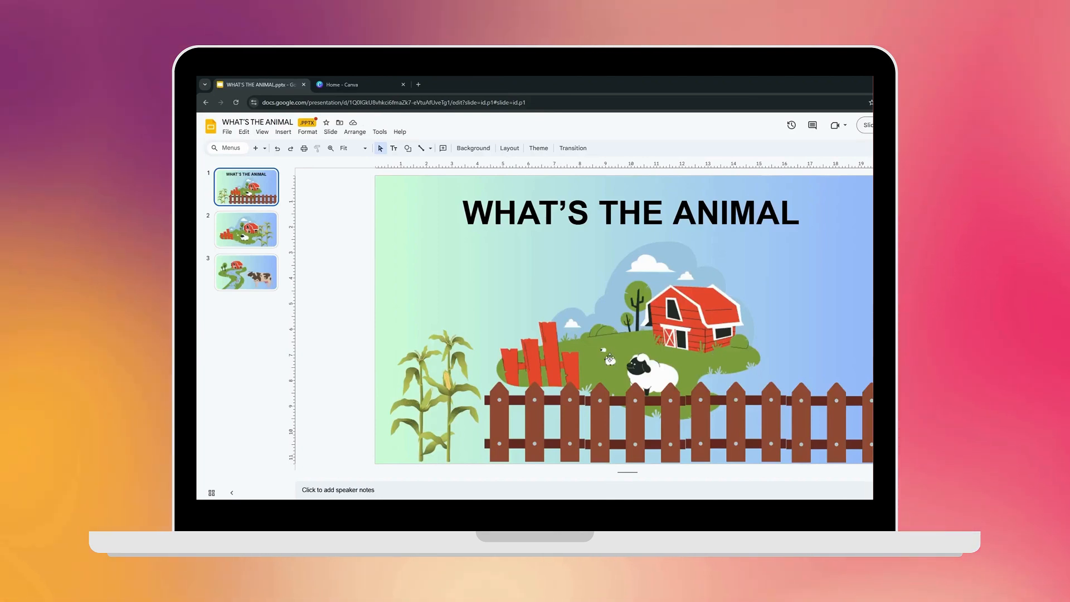
pyautogui.click(257, 230)
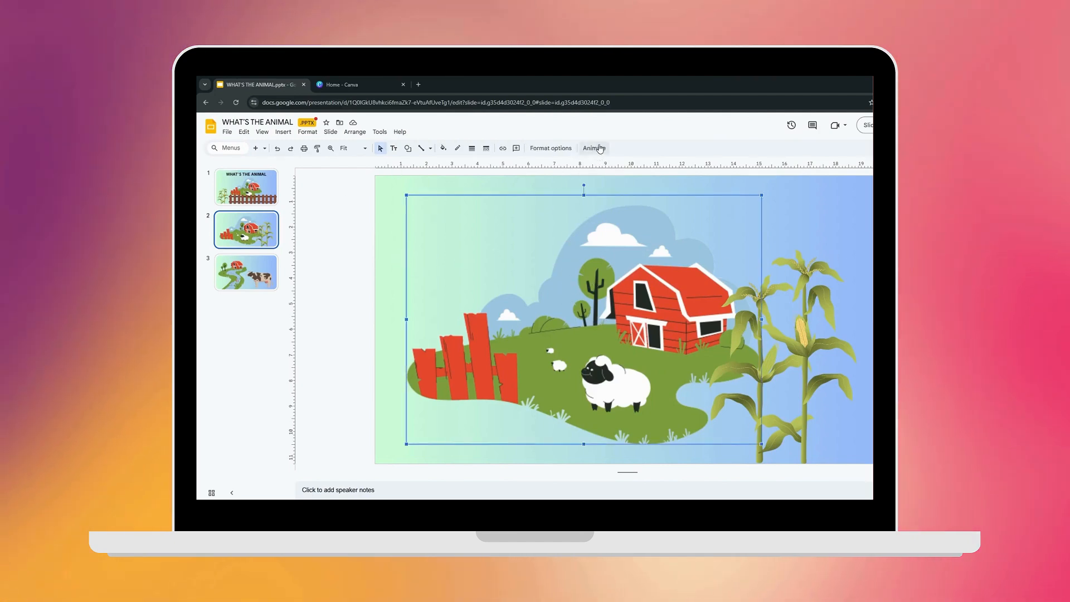
pyautogui.click(394, 240)
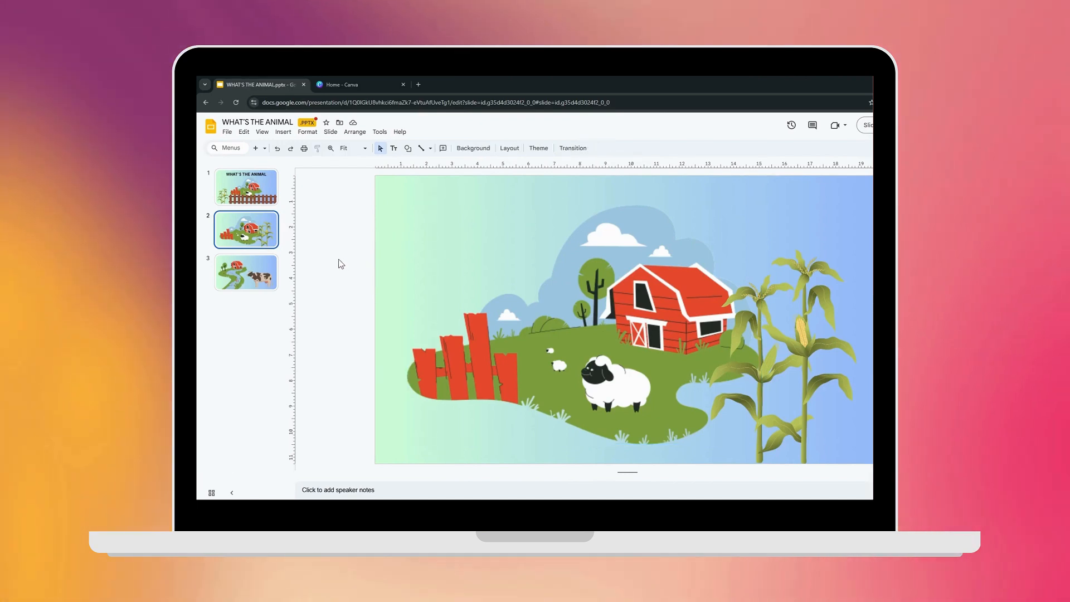
pyautogui.click(574, 148)
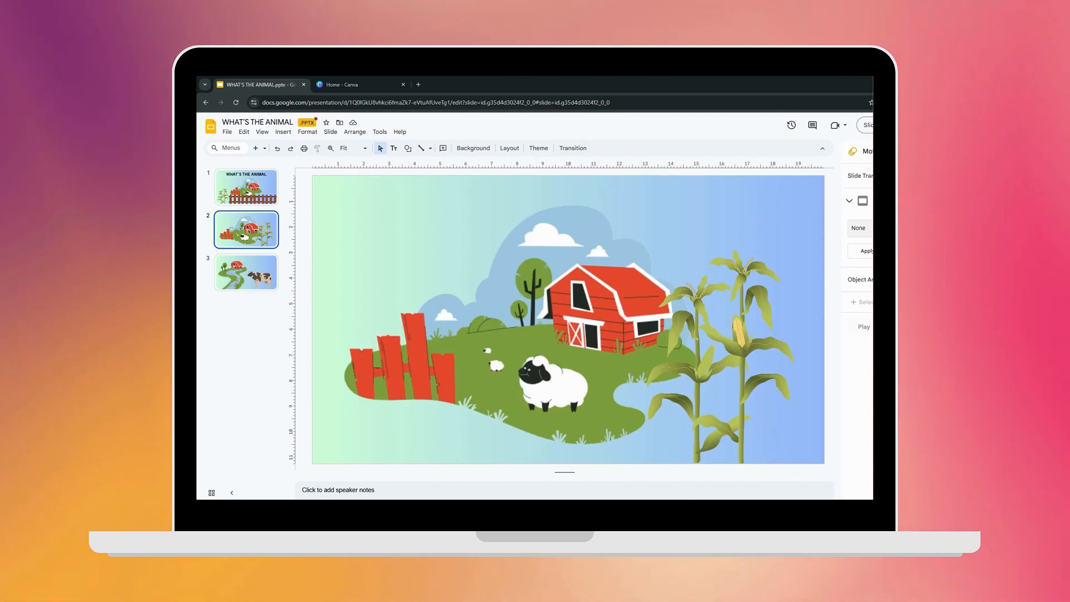
pyautogui.click(860, 227)
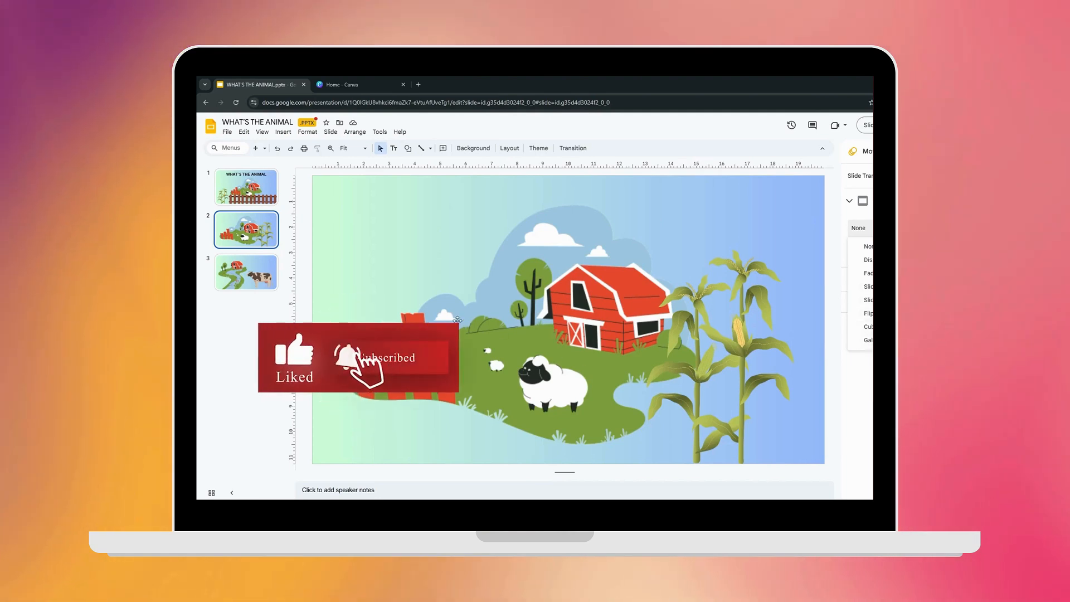
# Step: Add an object animation to the farm illustration on slide 2 and look through the available effect types
pyautogui.click(457, 320)
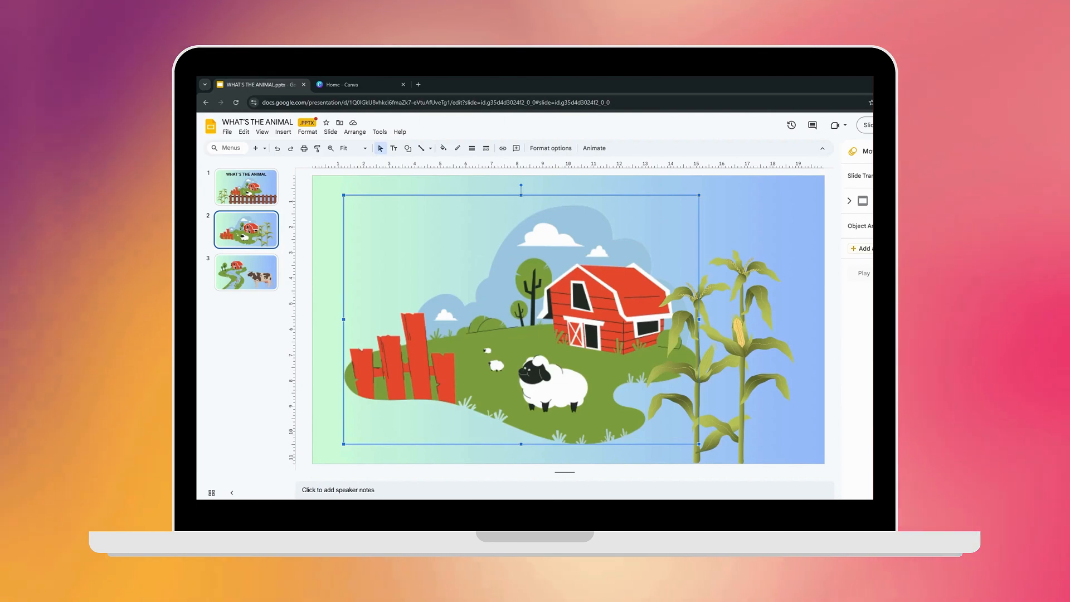
pyautogui.click(862, 249)
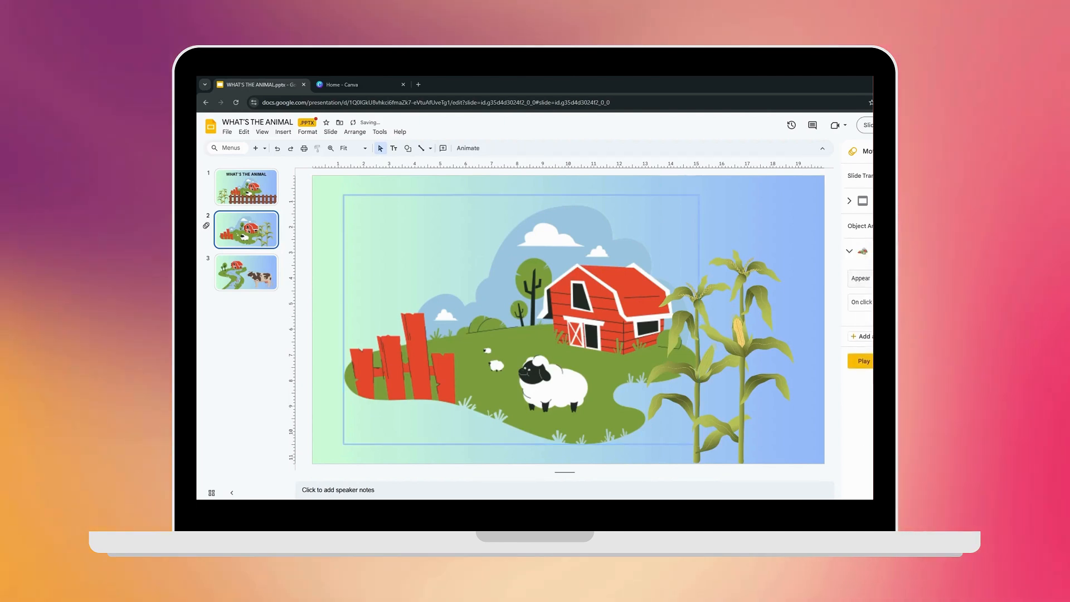
pyautogui.click(861, 278)
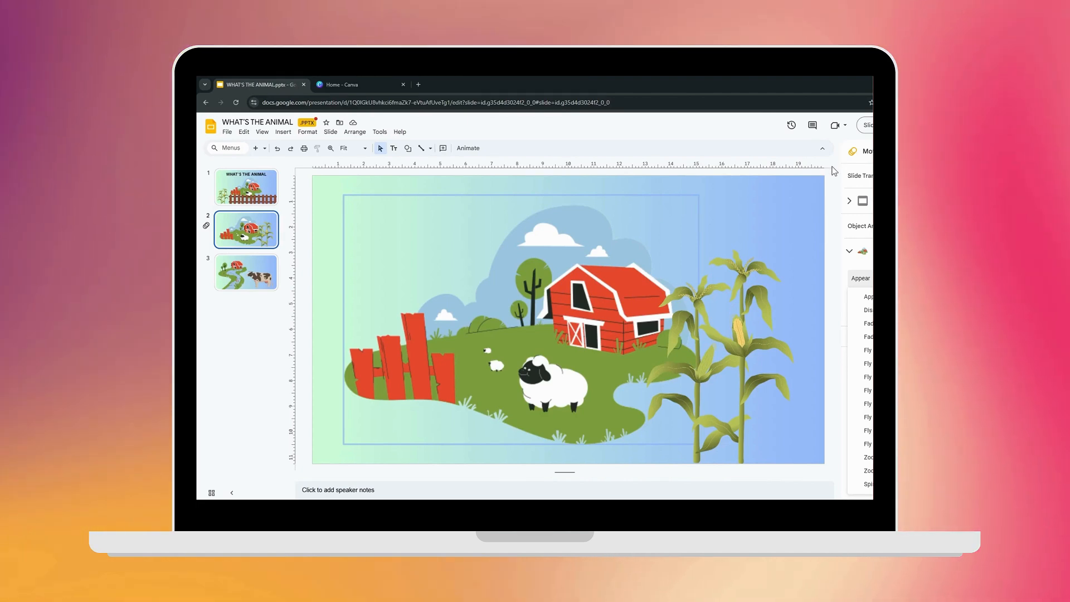
pyautogui.click(301, 176)
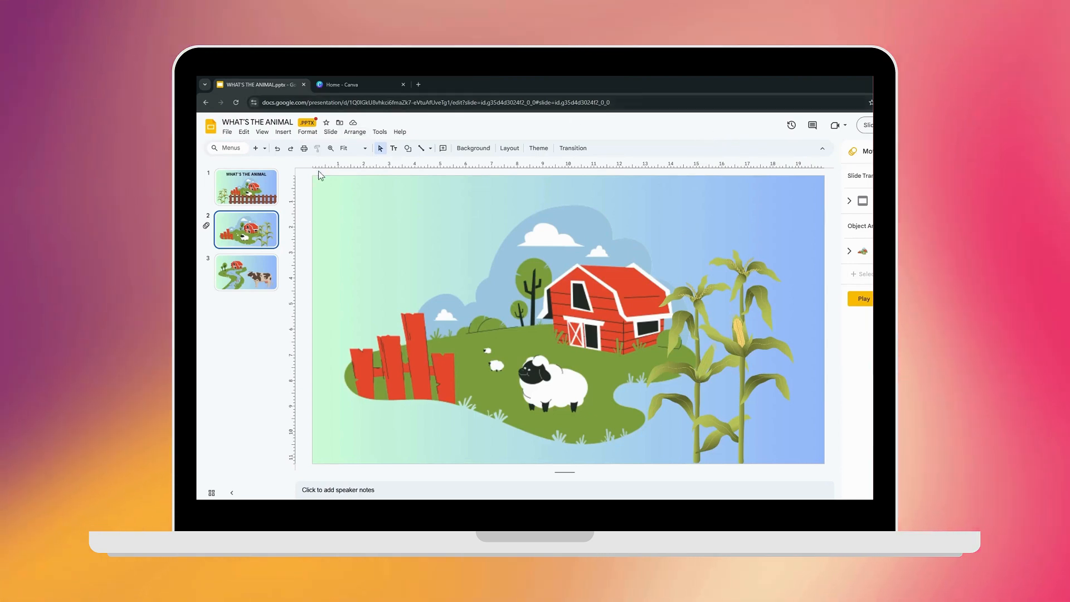
# Step: Download the WHAT'S THE ANIMAL presentation as a PowerPoint file
pyautogui.click(228, 132)
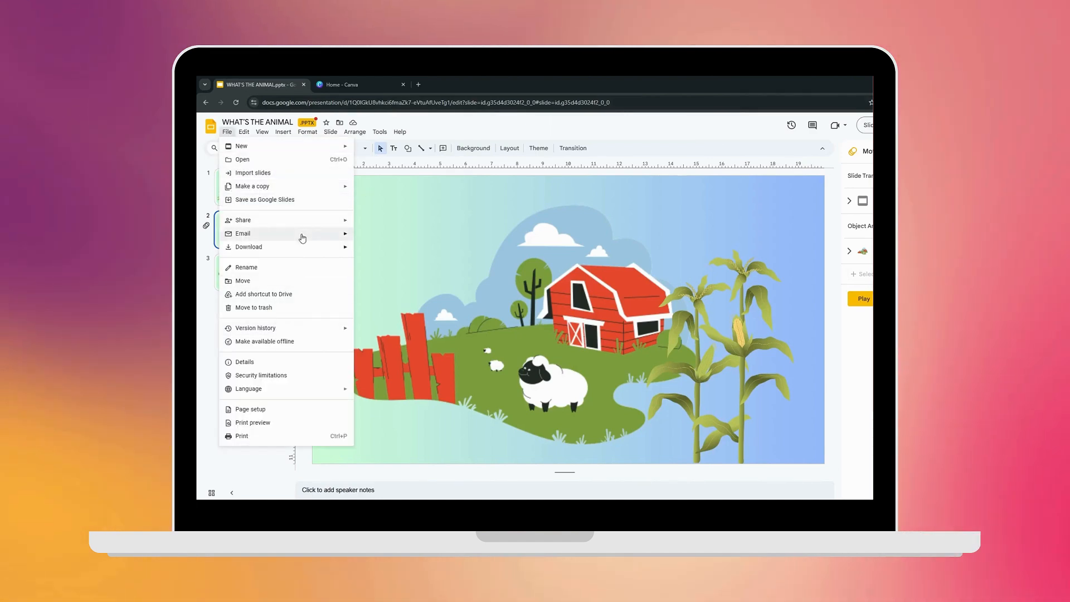
pyautogui.moveTo(306, 247)
pyautogui.click(417, 250)
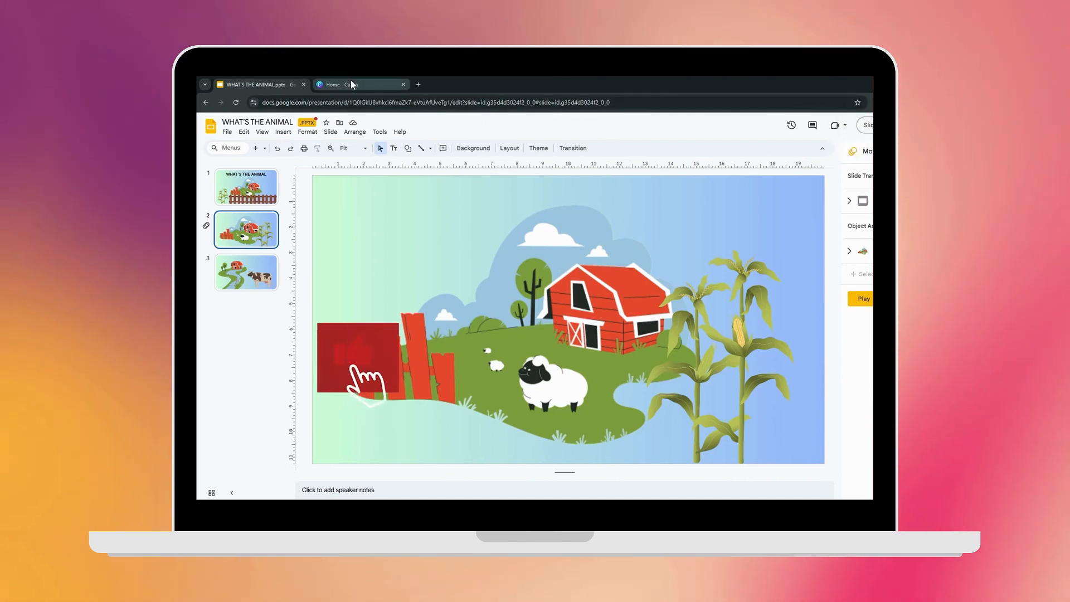
# Step: Switch to Canva, upload the WHAT'S THE ANIMAL PowerPoint file from Downloads, and open the imported design
pyautogui.click(352, 85)
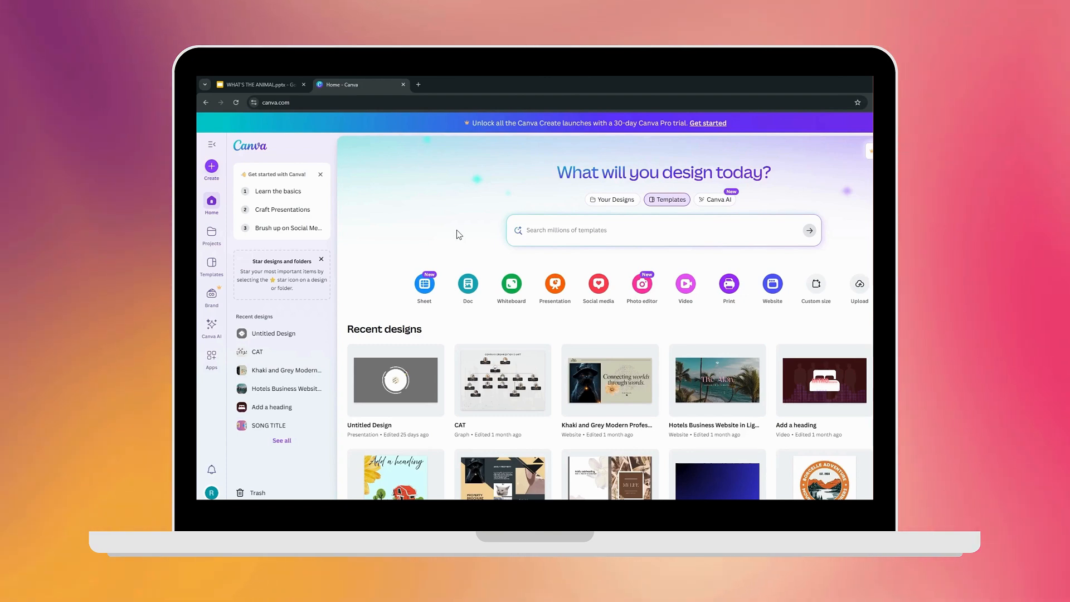
pyautogui.click(858, 296)
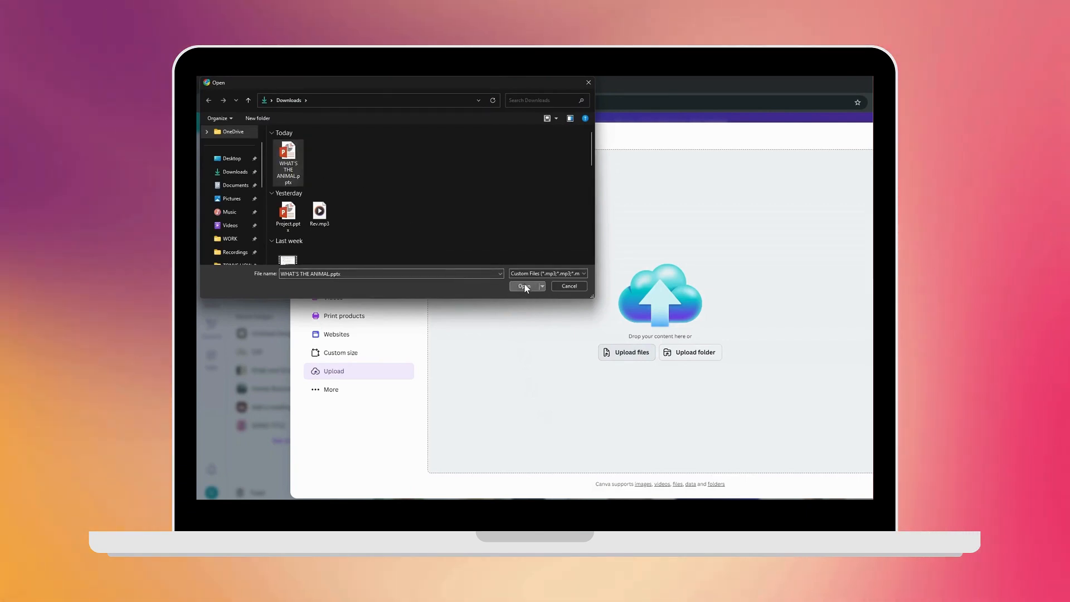
pyautogui.click(524, 286)
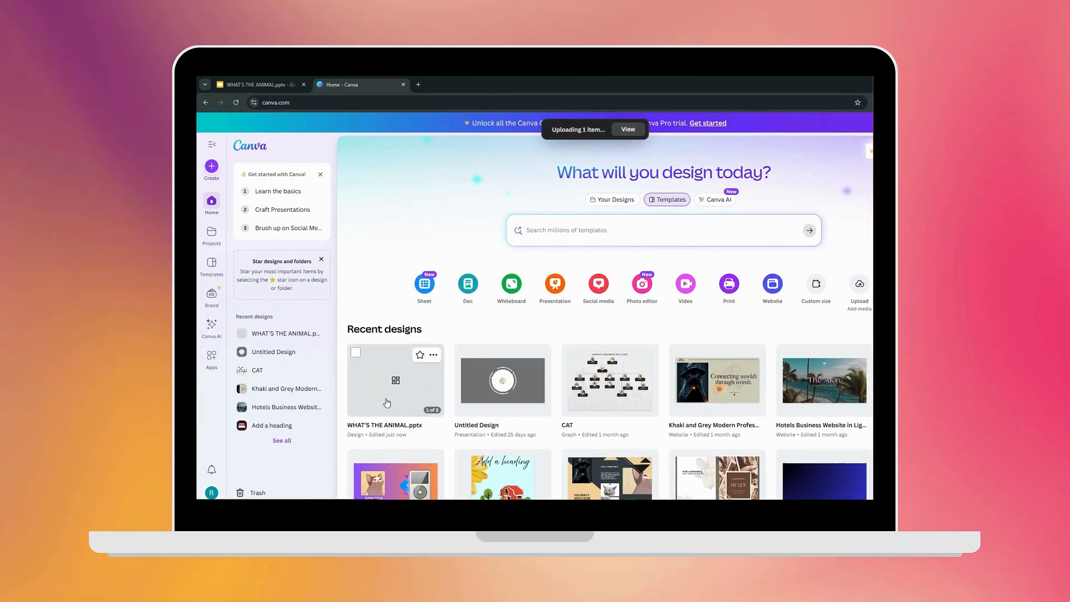
pyautogui.click(386, 401)
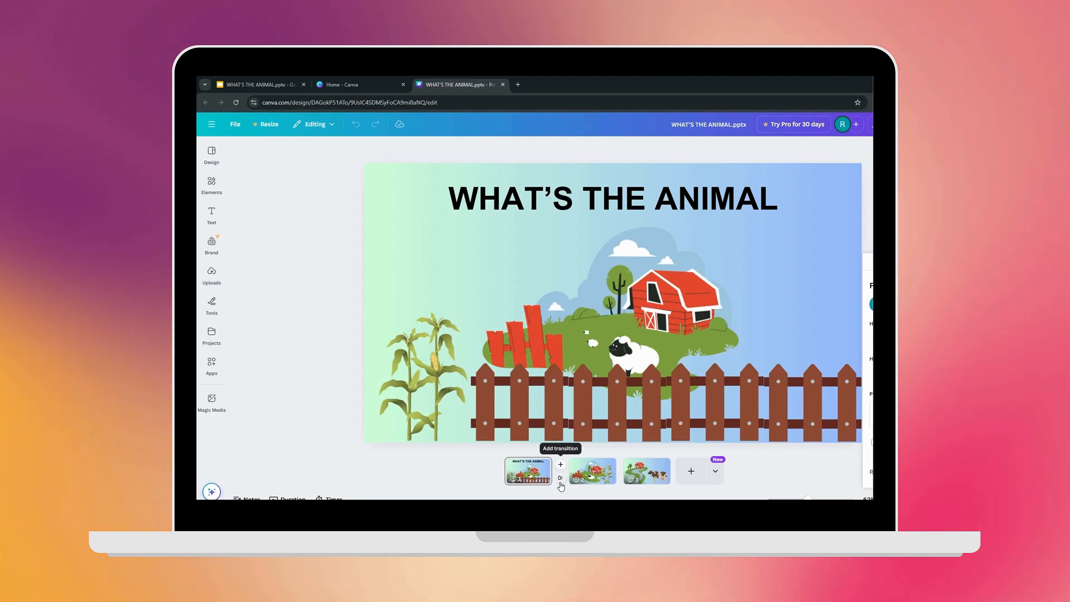
# Step: Apply the Match & Move transition between the first and second pages
pyautogui.click(560, 479)
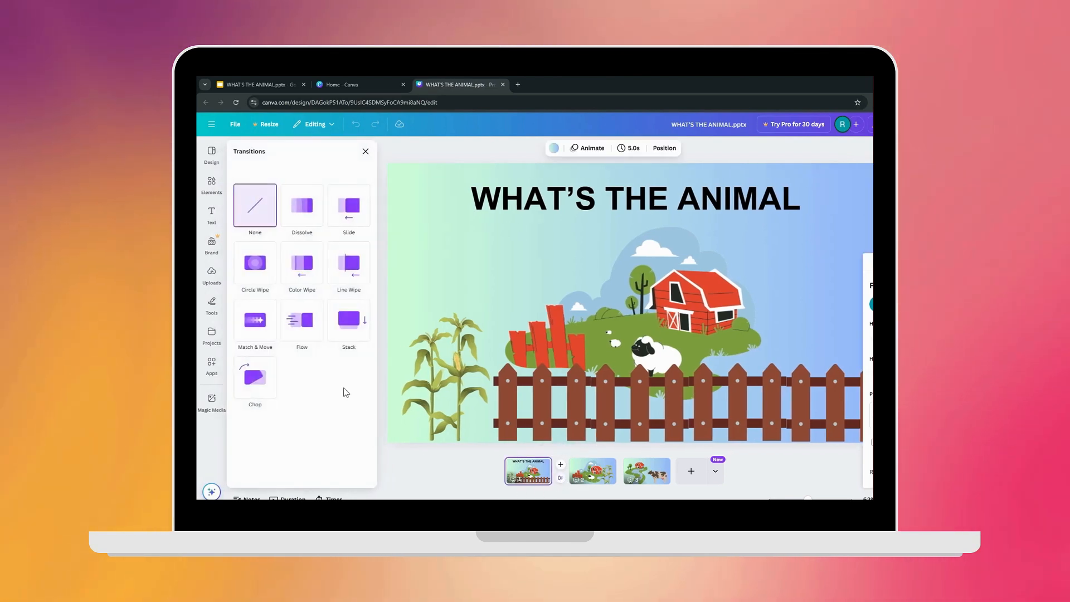
pyautogui.click(258, 328)
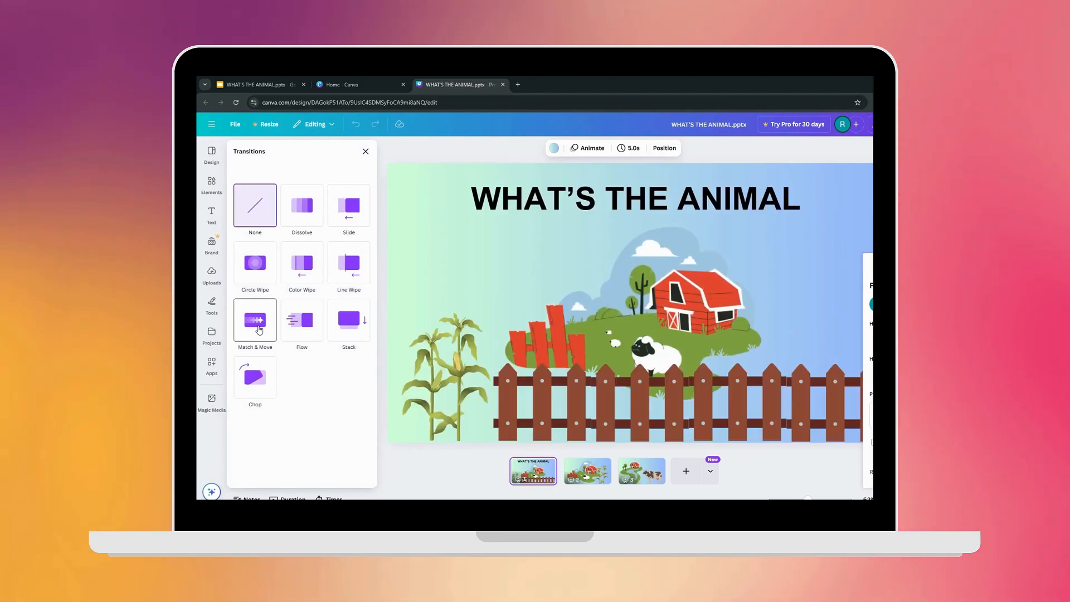
pyautogui.click(257, 322)
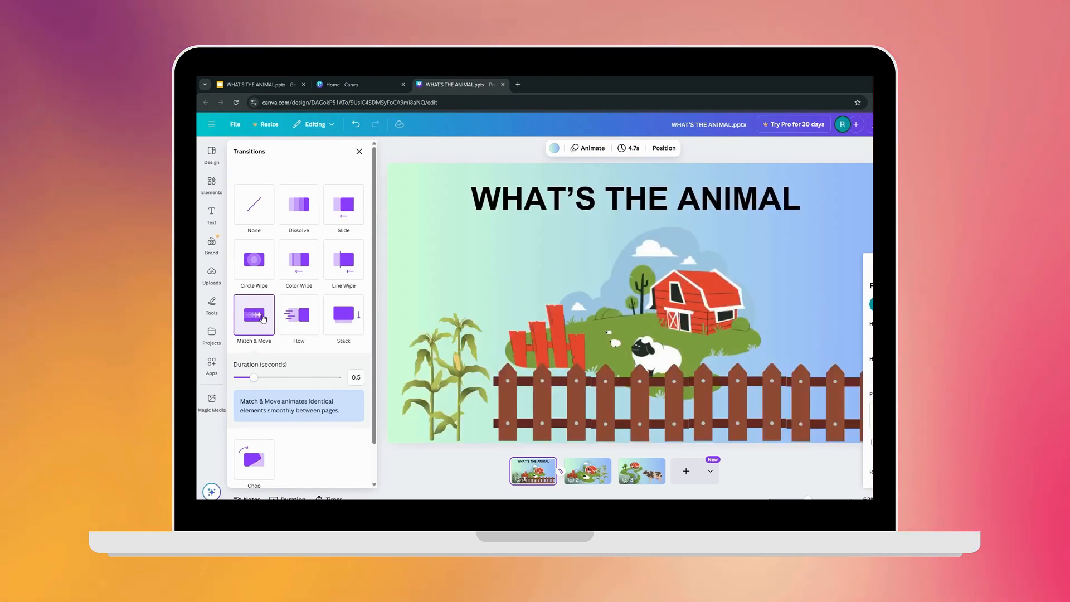
pyautogui.click(467, 492)
# Step: Preview the design as a full-screen presentation, then return to the editor
pyautogui.click(872, 124)
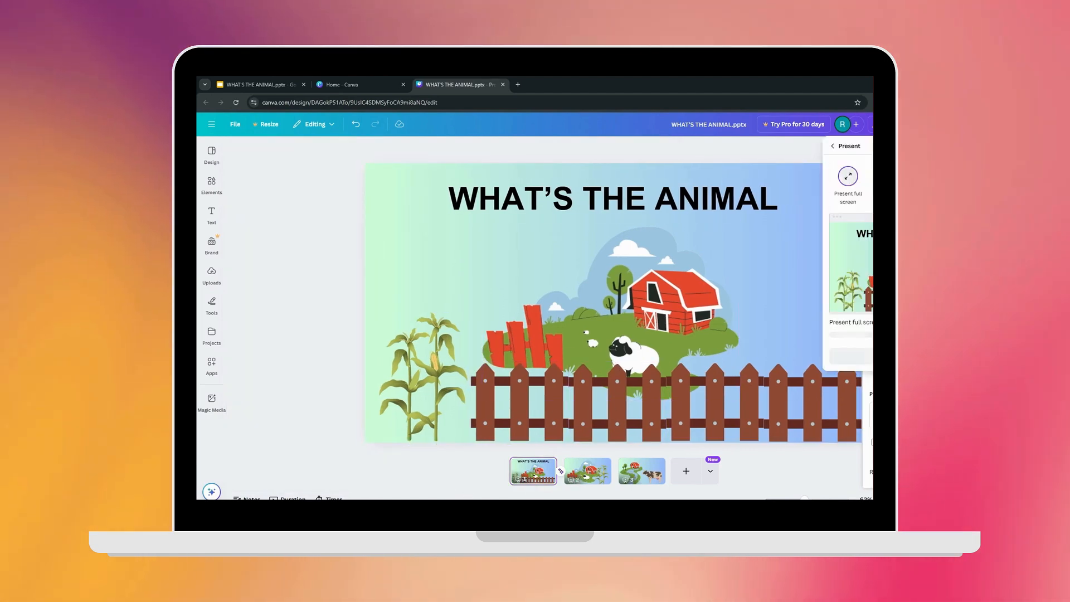
pyautogui.click(853, 343)
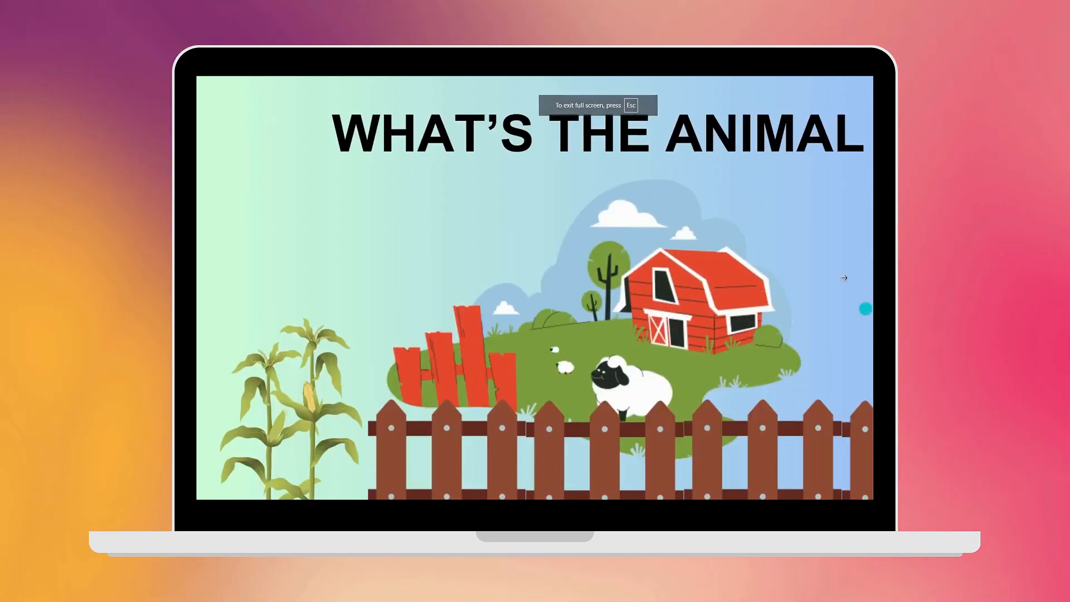
pyautogui.press('Escape')
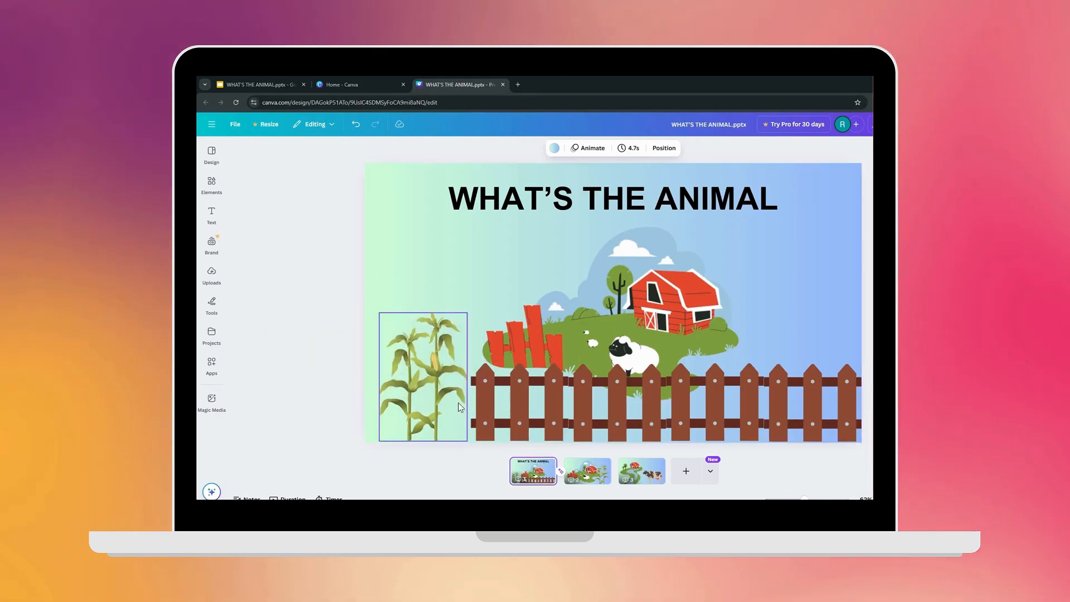
# Step: Replace page 2's farm illustration with a copy of the one on page 1, enlarged to fill the page's left and centre
pyautogui.click(712, 305)
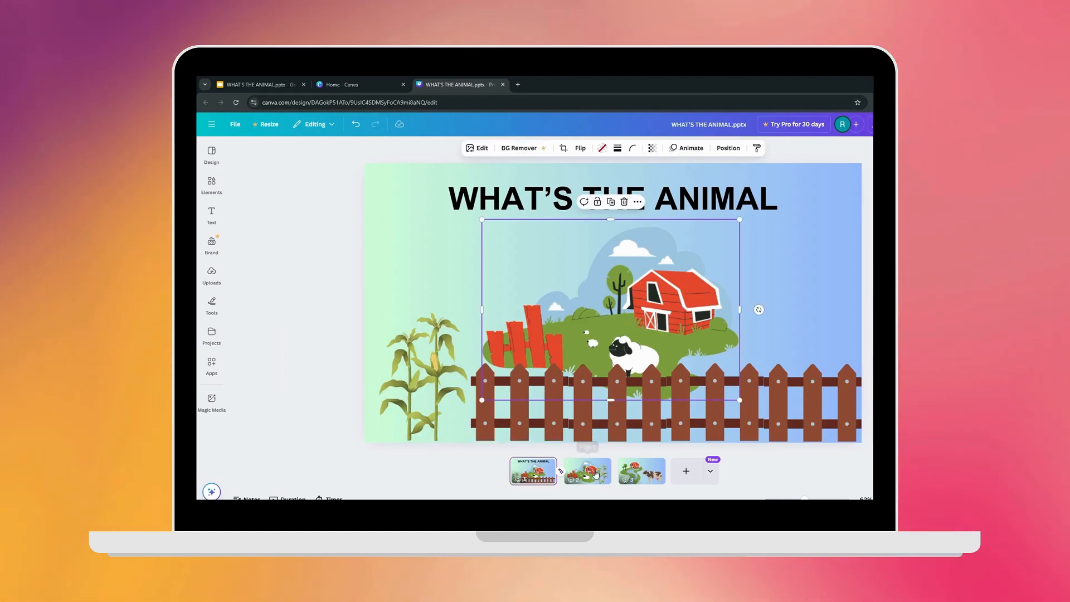
pyautogui.click(588, 471)
pyautogui.click(602, 287)
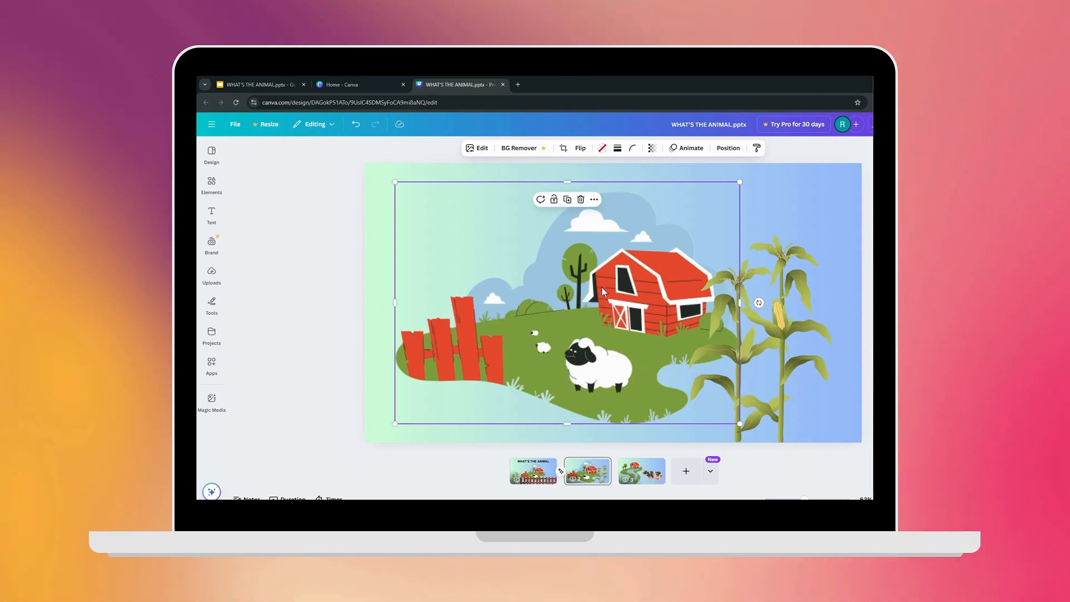
pyautogui.press('Delete')
pyautogui.press('Delete')
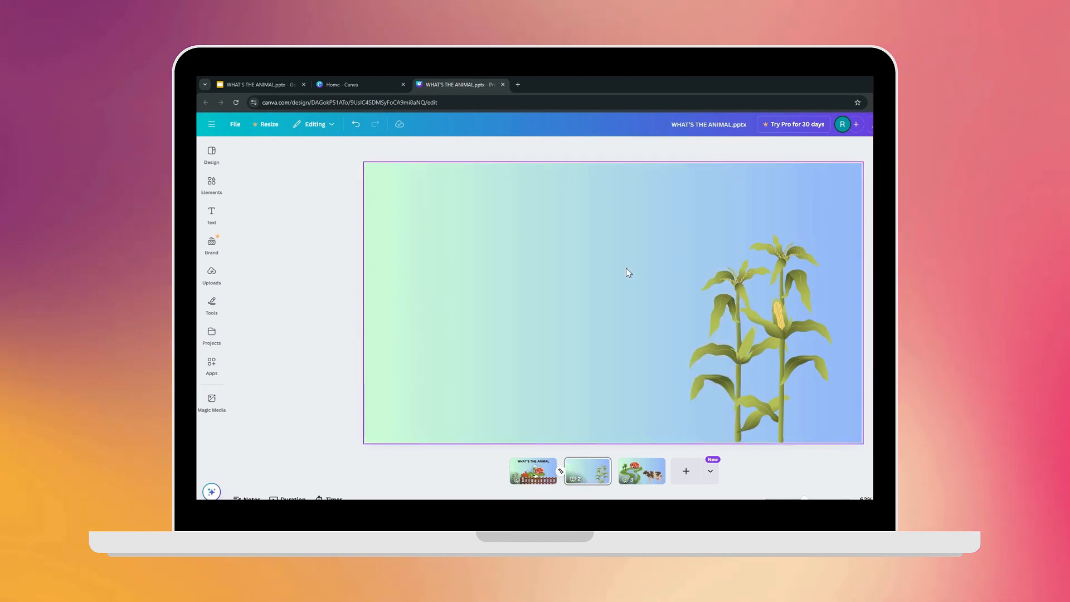
pyautogui.hotkey('ctrl', 'v')
pyautogui.moveTo(614, 308); pyautogui.dragTo(539, 295)
pyautogui.moveTo(638, 362); pyautogui.dragTo(733, 414)
pyautogui.moveTo(635, 353); pyautogui.dragTo(637, 349)
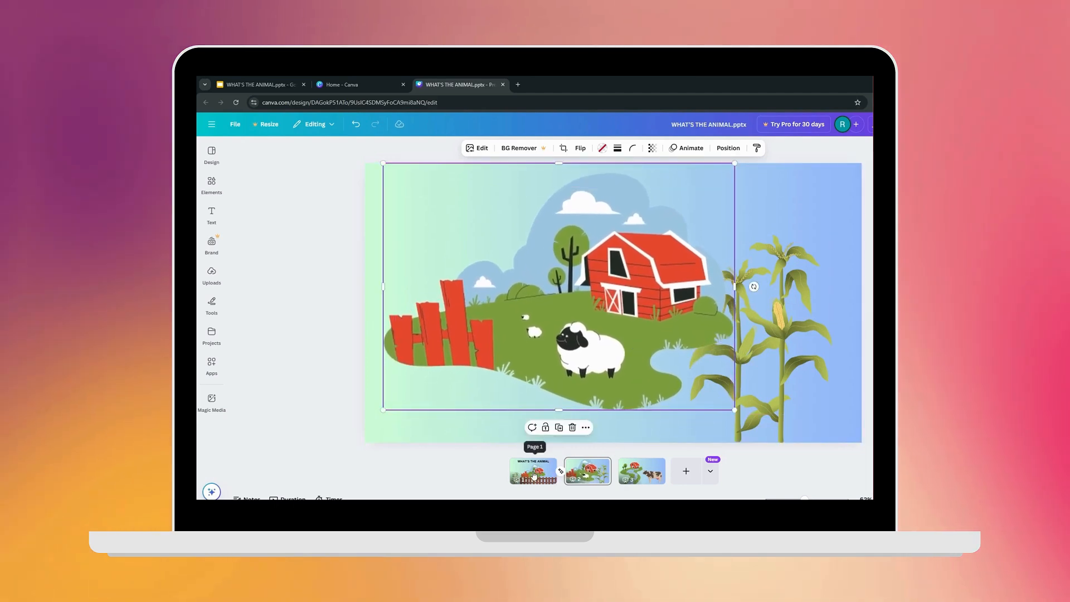
# Step: Replace page 2's corn plants with an enlarged copy of page 1's corn, standing on the lower edge at the page's right side
pyautogui.click(533, 474)
pyautogui.click(425, 380)
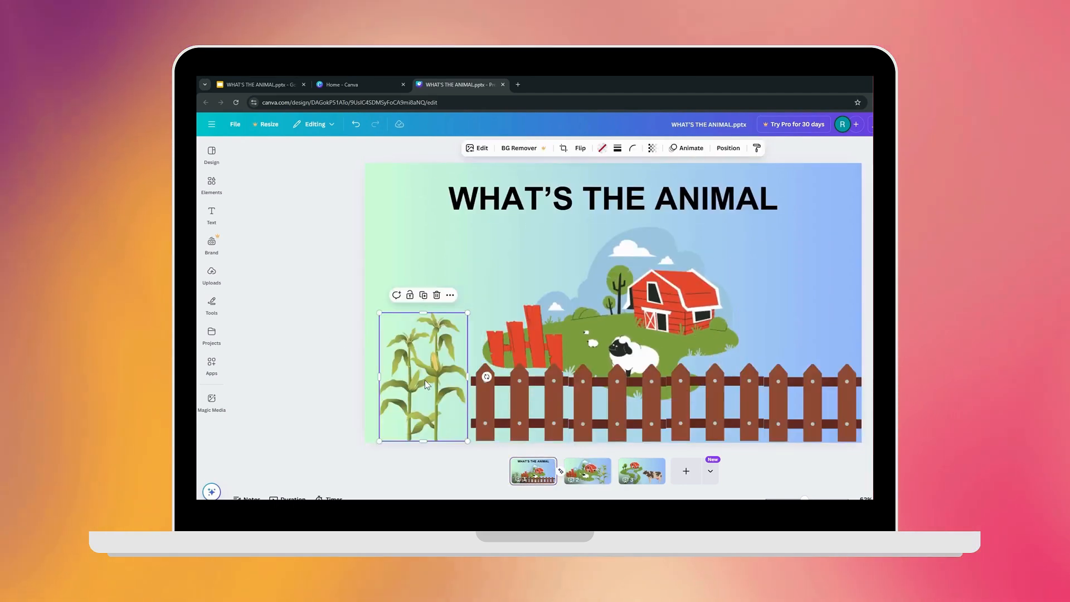
pyautogui.click(587, 471)
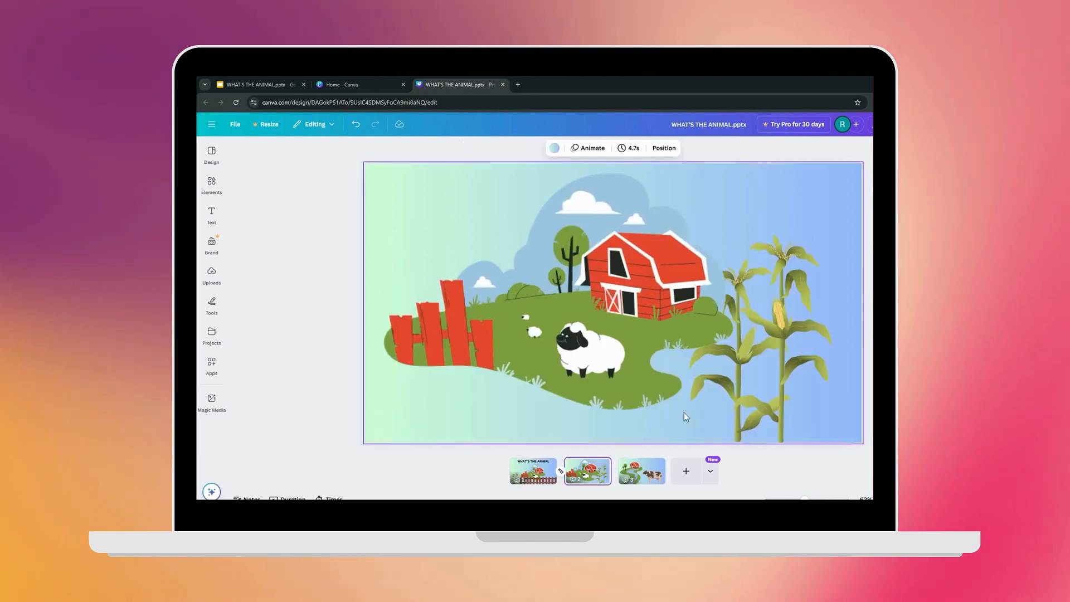
pyautogui.click(780, 349)
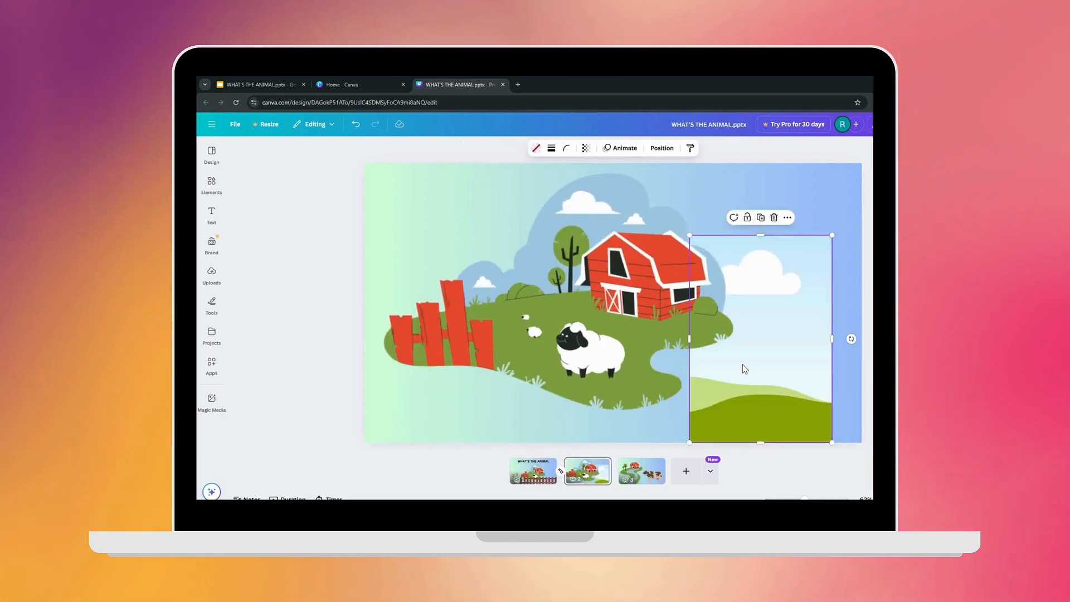
pyautogui.press('Delete')
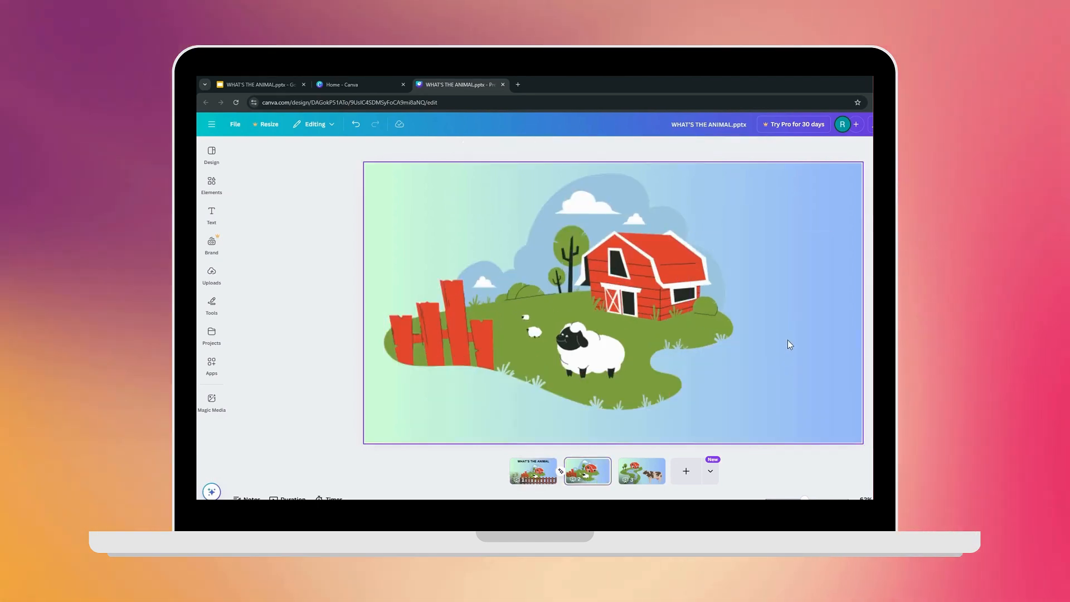
pyautogui.hotkey('ctrl', 'v')
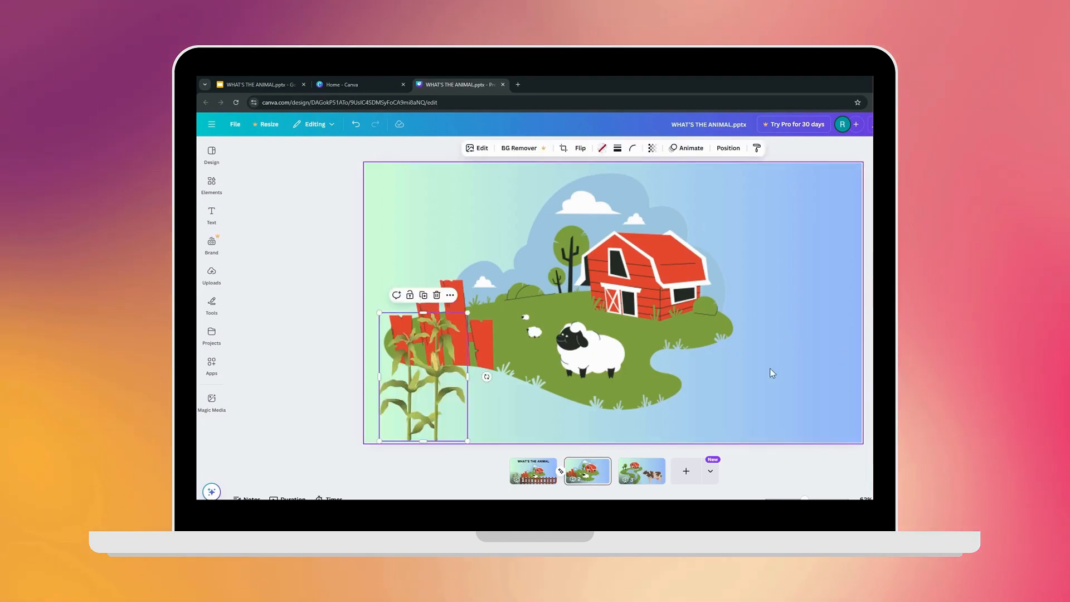
pyautogui.moveTo(445, 389); pyautogui.dragTo(789, 385)
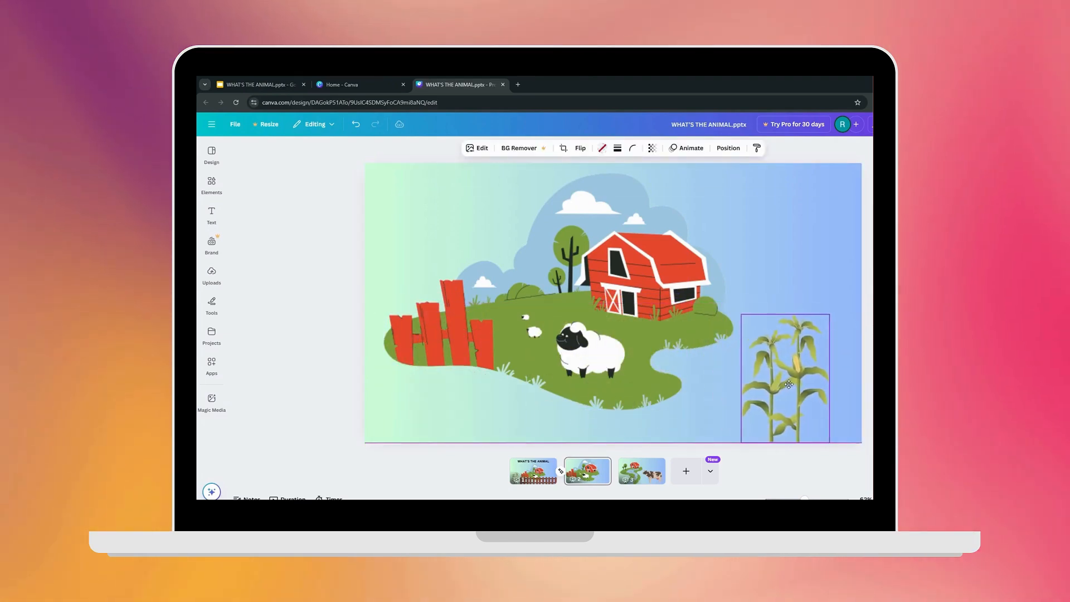
pyautogui.moveTo(741, 312); pyautogui.dragTo(669, 209)
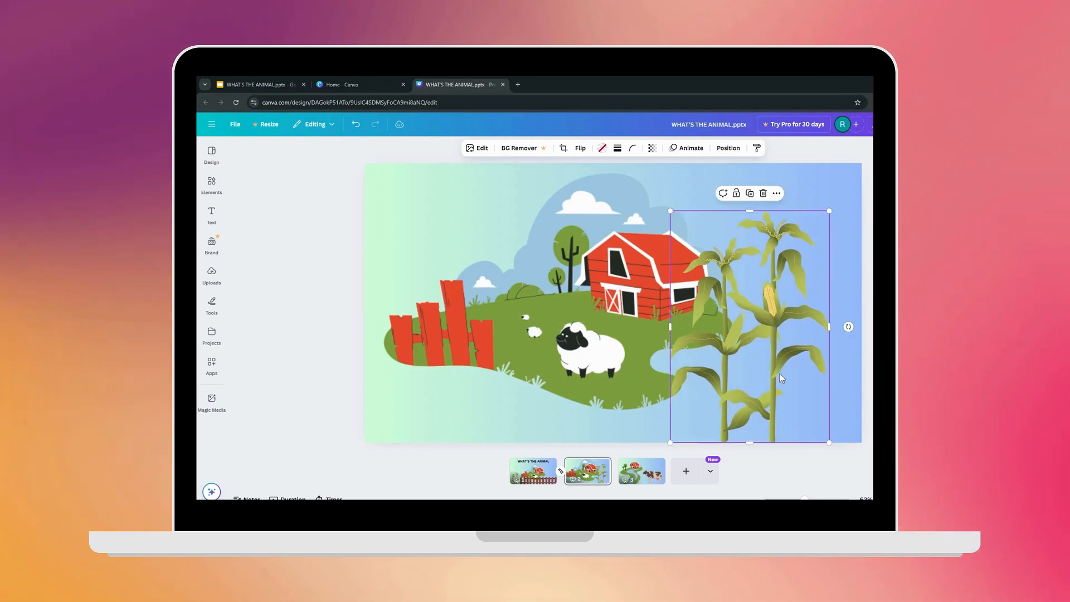
pyautogui.moveTo(781, 375); pyautogui.dragTo(785, 375)
# Step: Copy page 1's four brown fence sections onto page 2 and place them just outside the page's left edge, along its lower border
pyautogui.click(532, 471)
pyautogui.click(485, 408)
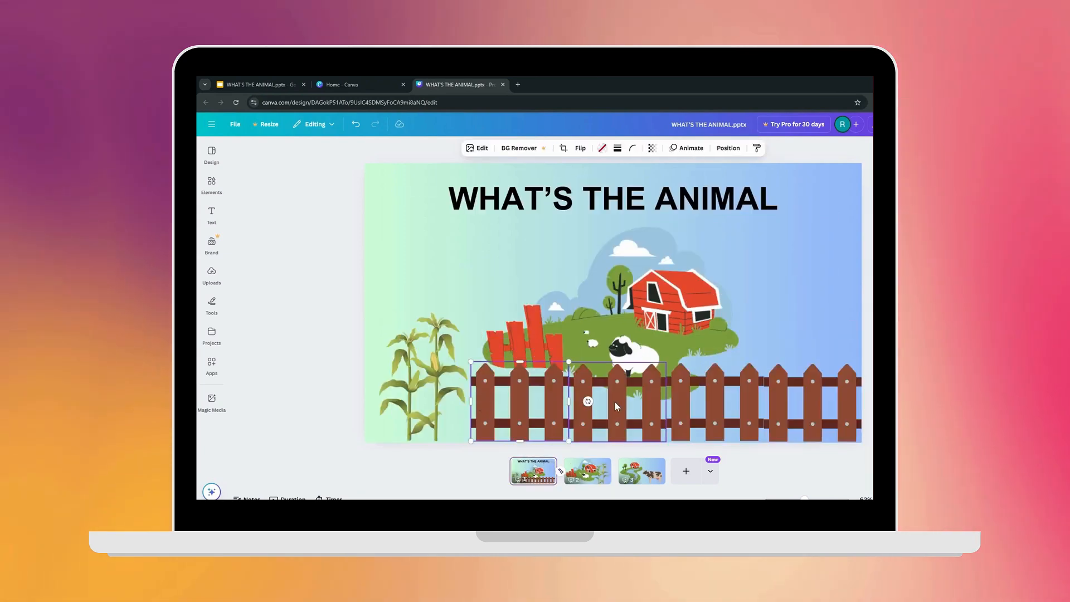
pyautogui.keyDown('shift'); pyautogui.click(734, 411); pyautogui.keyUp('shift')
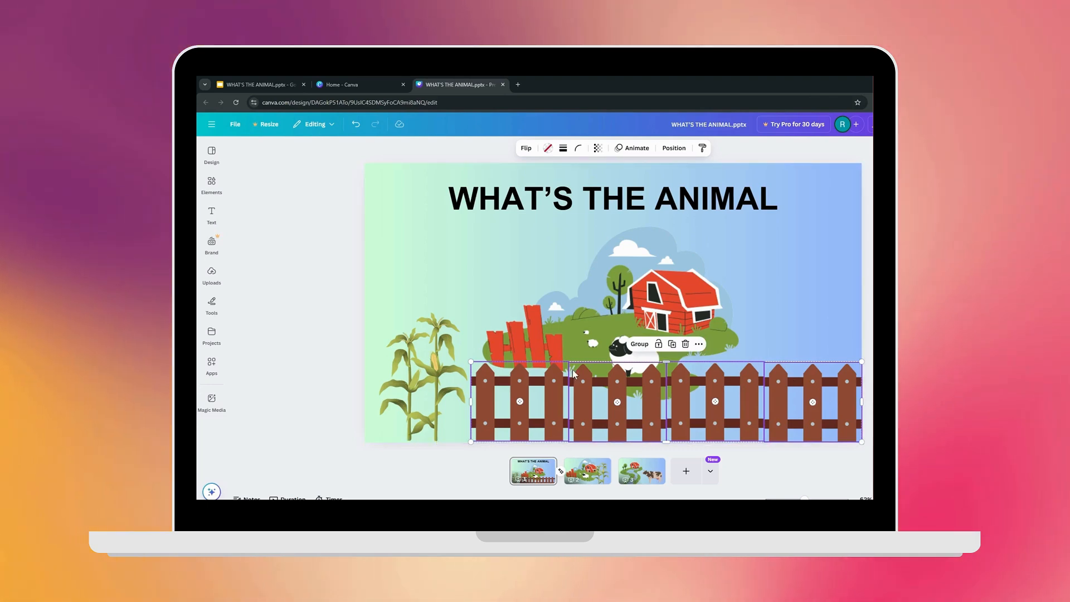
pyautogui.click(595, 479)
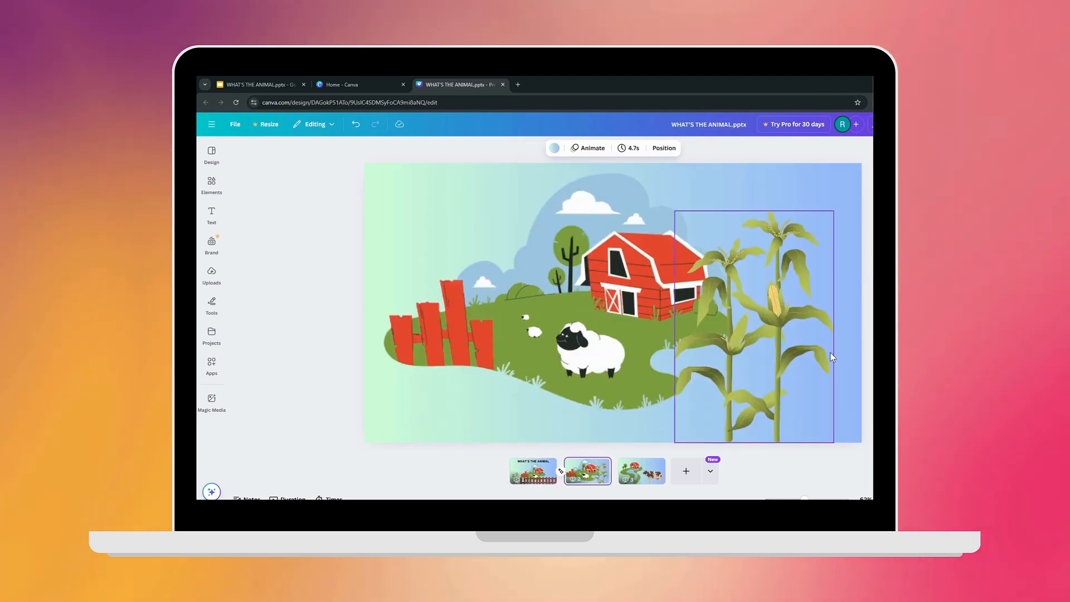
pyautogui.hotkey('ctrl', 'v')
pyautogui.moveTo(839, 409); pyautogui.dragTo(343, 409)
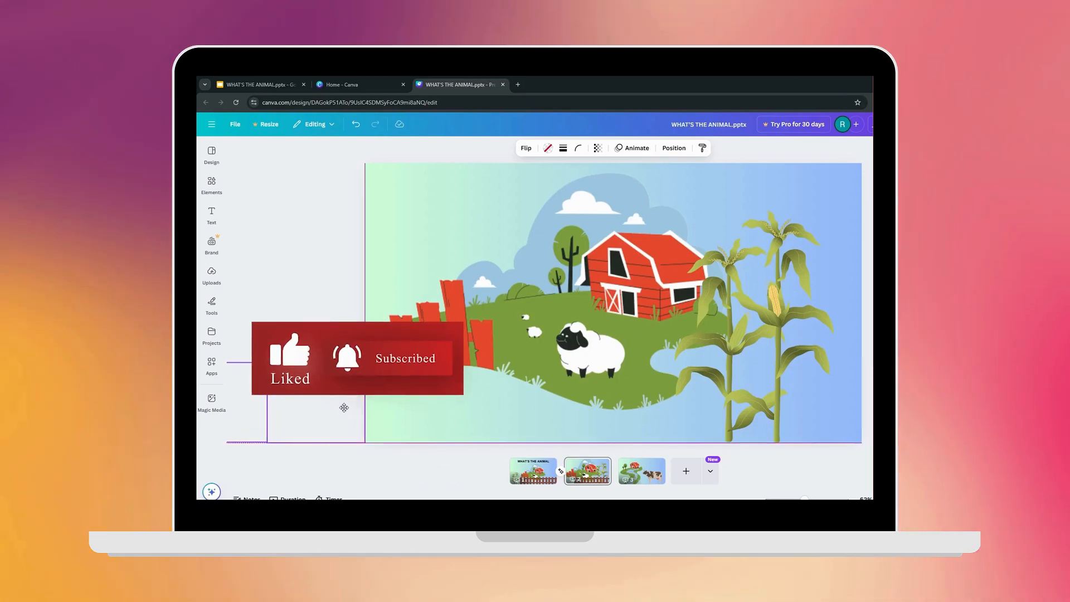
# Step: Preview the fence transition from page 1 to page 2 as a full-screen presentation, then return to the editor
pyautogui.click(546, 460)
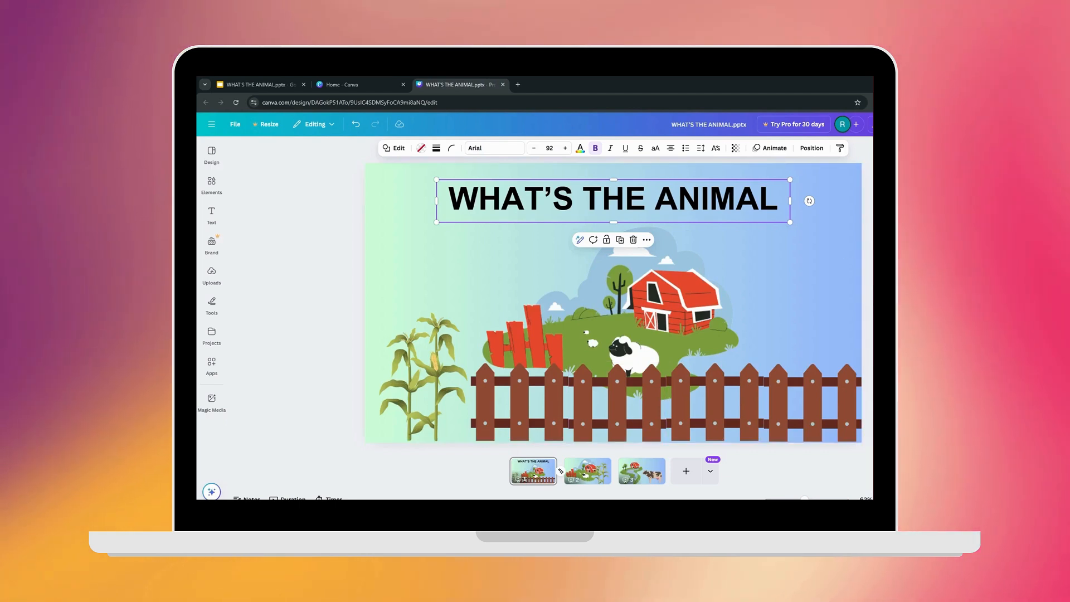
pyautogui.click(929, 125)
pyautogui.click(910, 344)
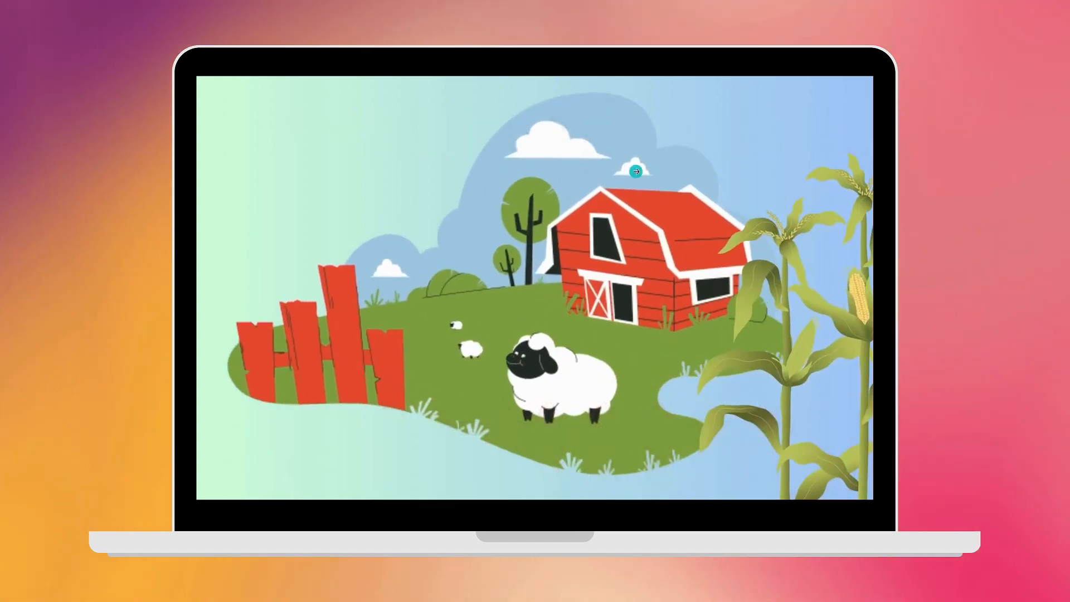
pyautogui.press('Escape')
# Step: Copy page 1's title "WHAT'S THE ANIMAL" onto page 2 and place it off the page, beyond the upper left edge
pyautogui.click(539, 483)
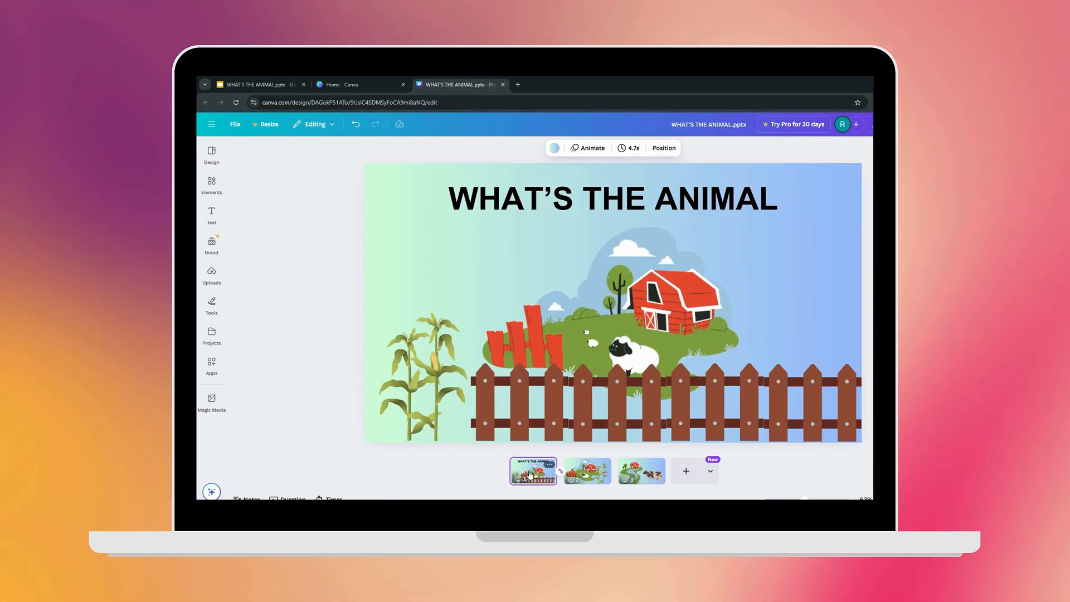
pyautogui.click(641, 201)
pyautogui.click(609, 474)
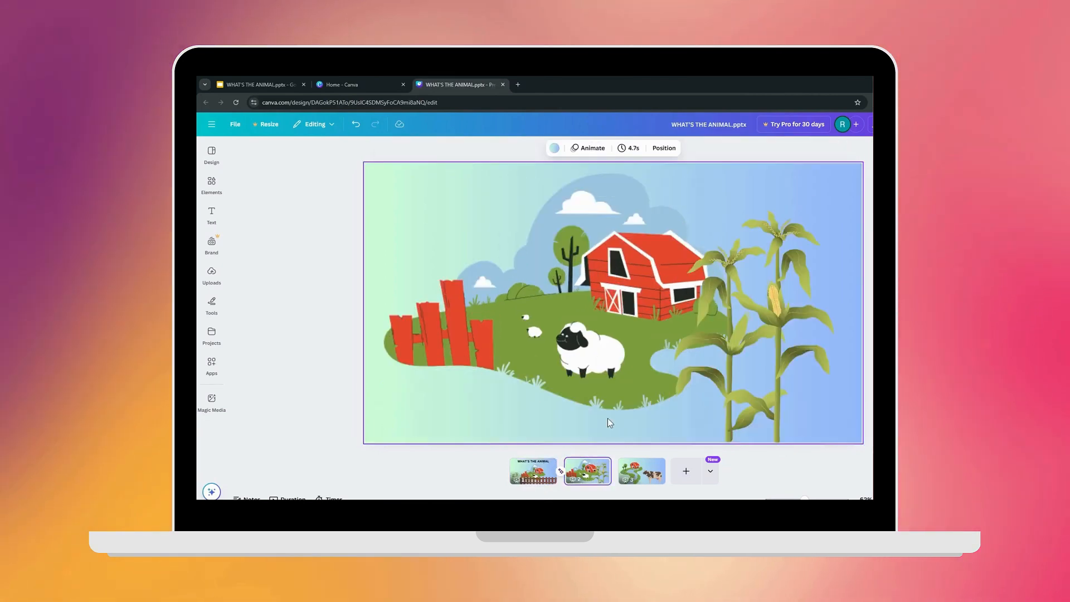
pyautogui.hotkey('ctrl', 'v')
pyautogui.moveTo(724, 200); pyautogui.dragTo(325, 188)
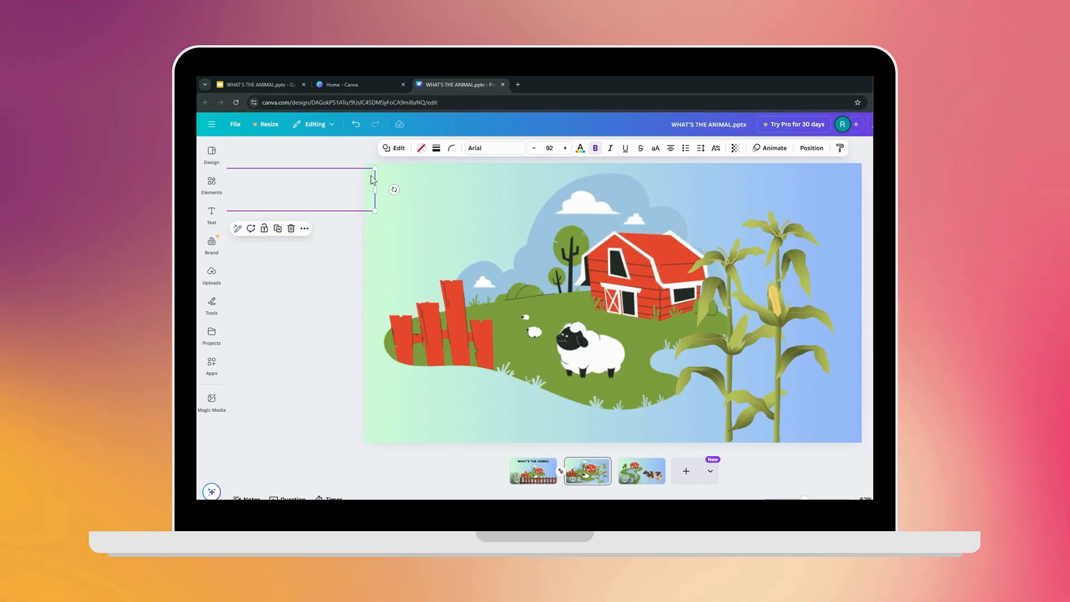
pyautogui.click(335, 337)
# Step: Present the design full screen from page 1 and advance to page 2 to check the title's transition
pyautogui.click(534, 471)
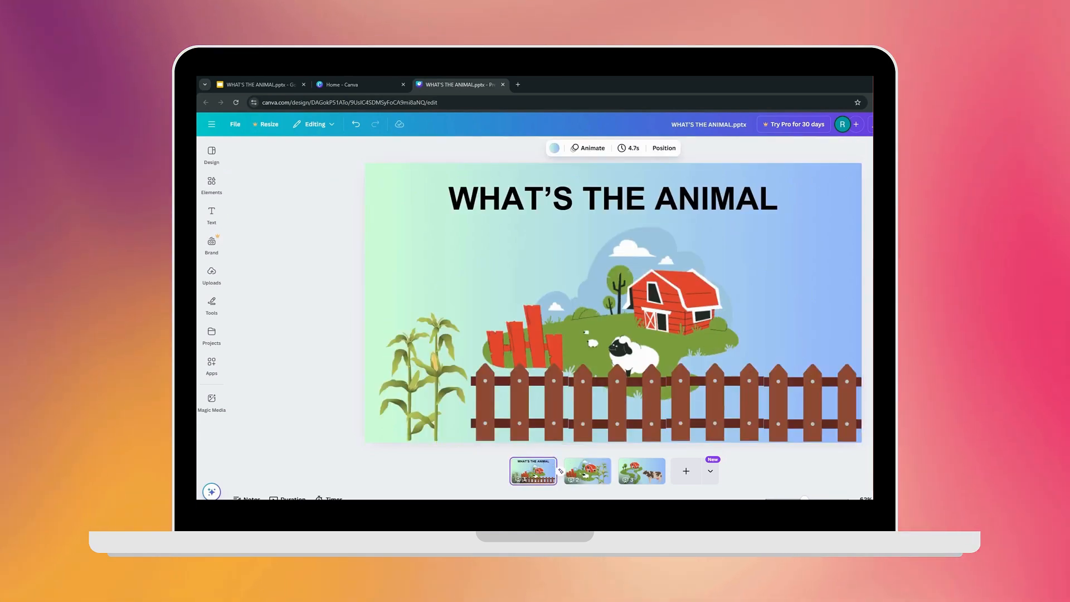
pyautogui.click(914, 124)
pyautogui.click(851, 343)
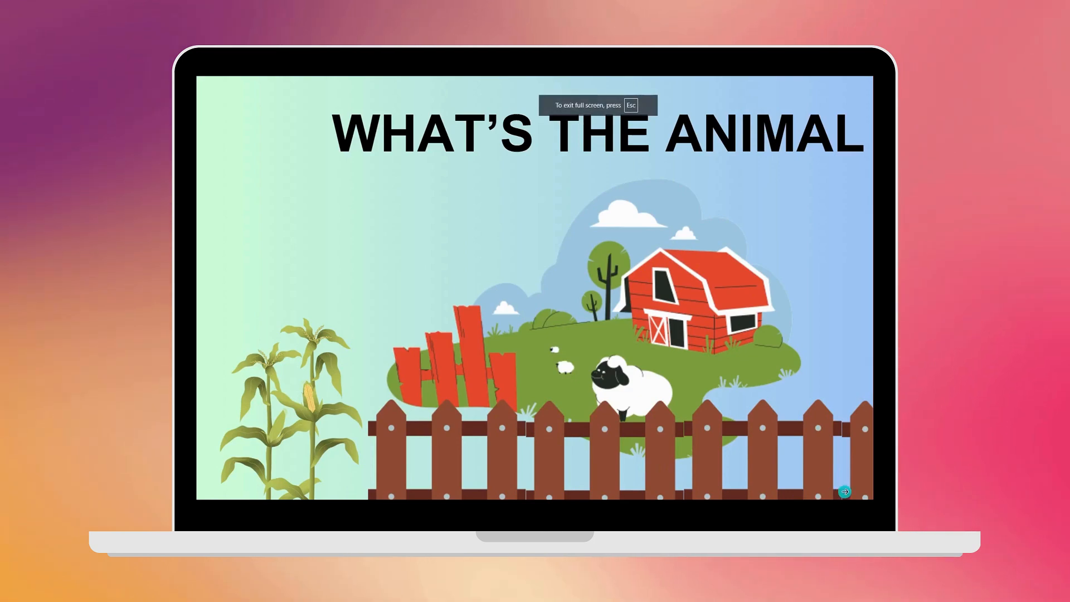
pyautogui.click(862, 226)
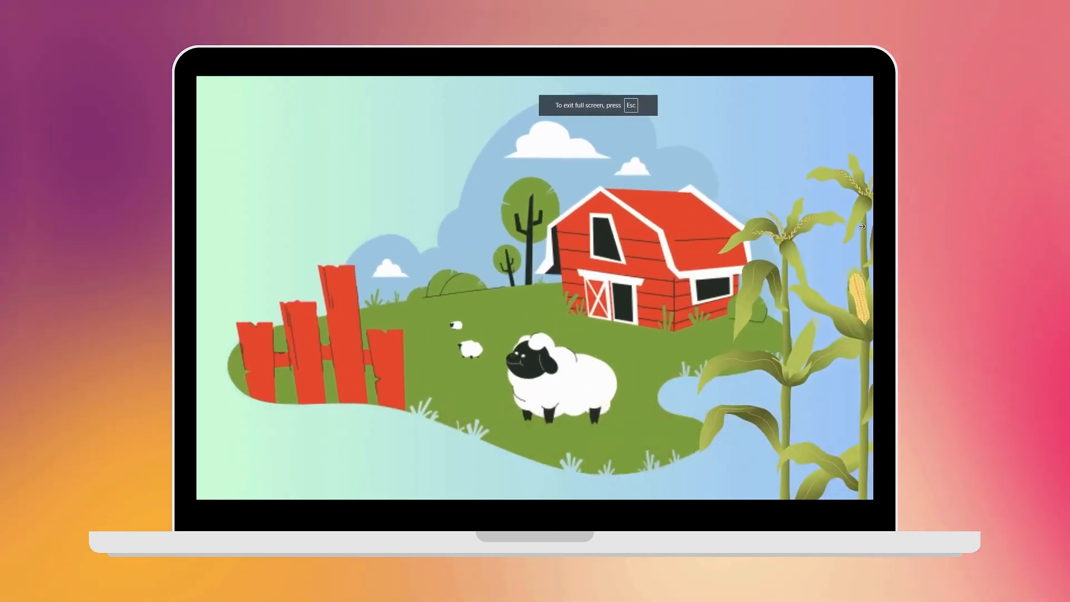